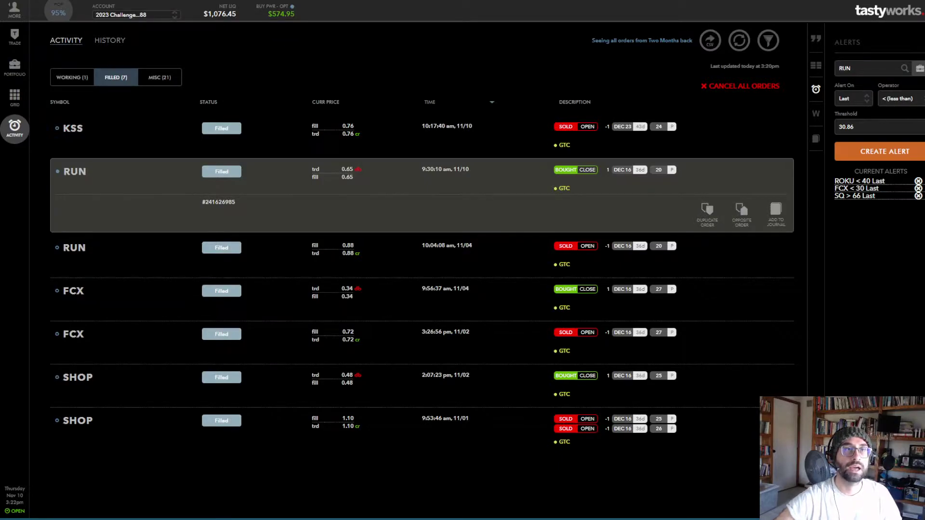
Step: Check the SPY chart in TradingView, then expand SHOP's working buy-to-close order in the tastyworks portfolio
key("alt+Tab")
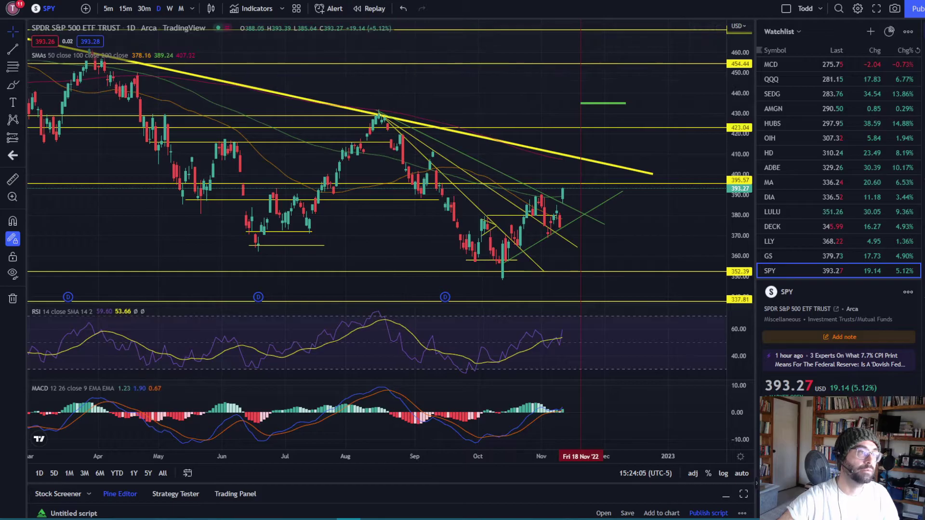
key("alt+Tab")
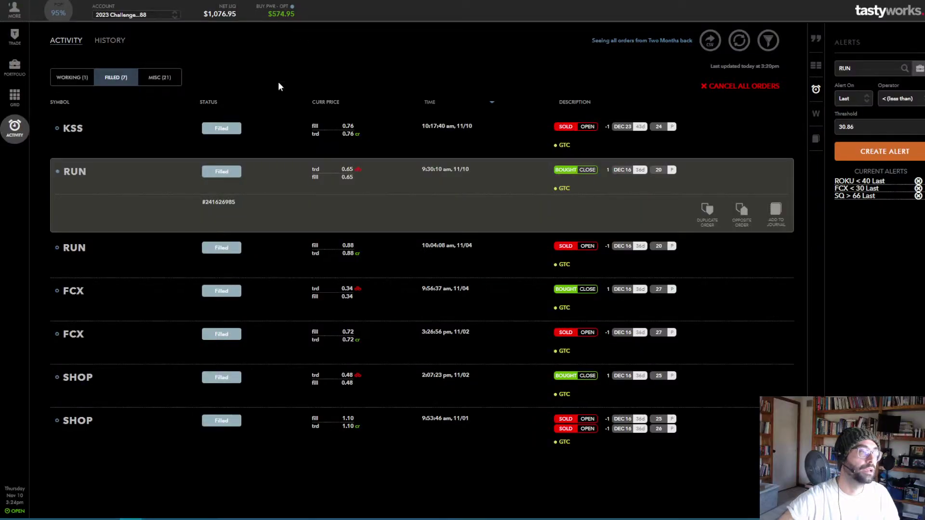
left_click(16, 76)
left_click(161, 210)
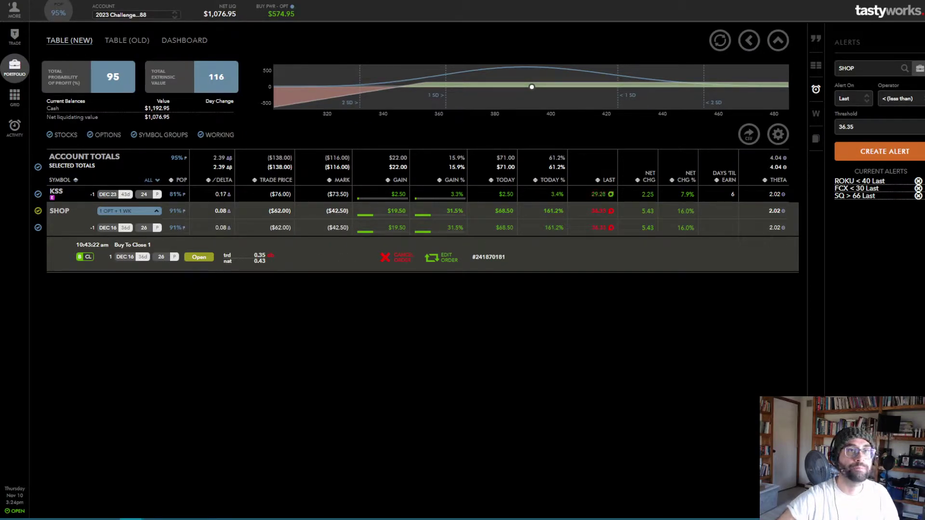
Step: Bring up Tasty Tracker's Options page listing SHOP and KSS short puts for 2023_Small_Account_Challenge
key("alt+Tab")
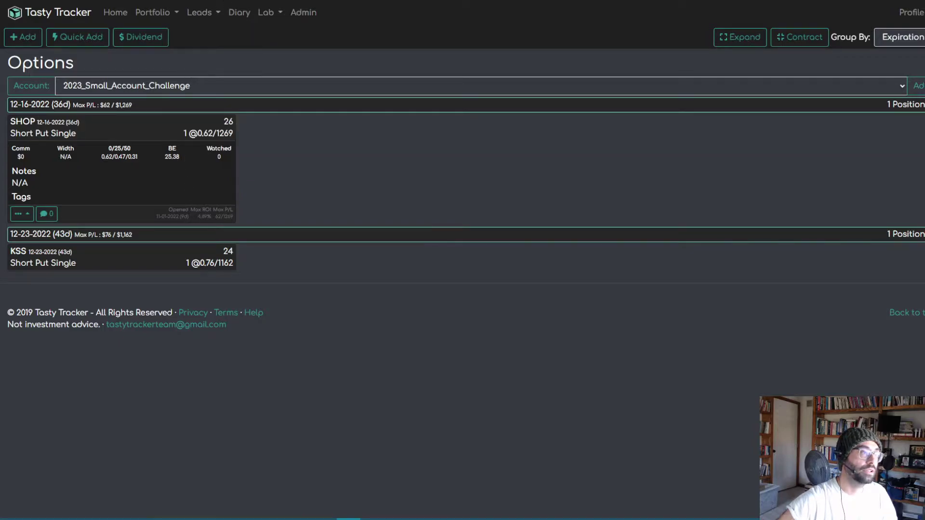
Step: Return to the tastyworks portfolio with the KSS and SHOP positions and SHOP's working order
key("alt+Tab")
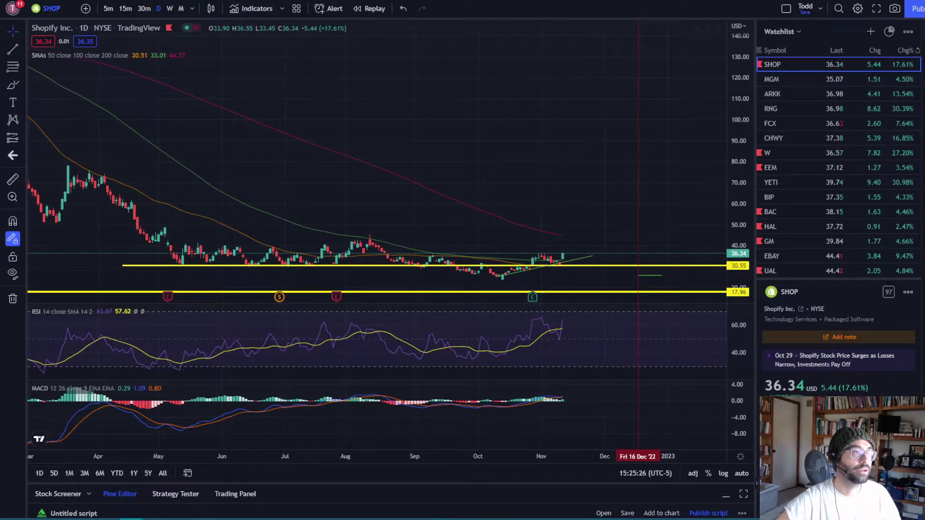
key("alt+Tab")
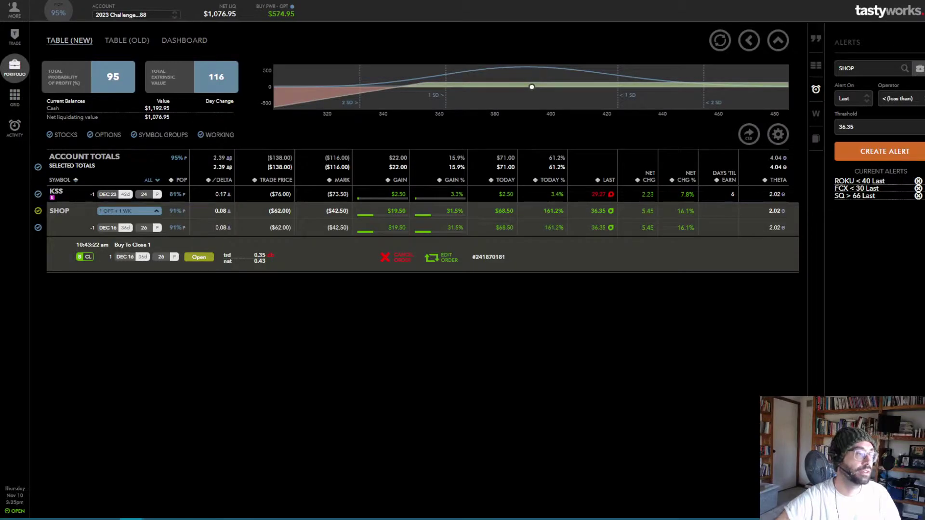
key("alt+Tab")
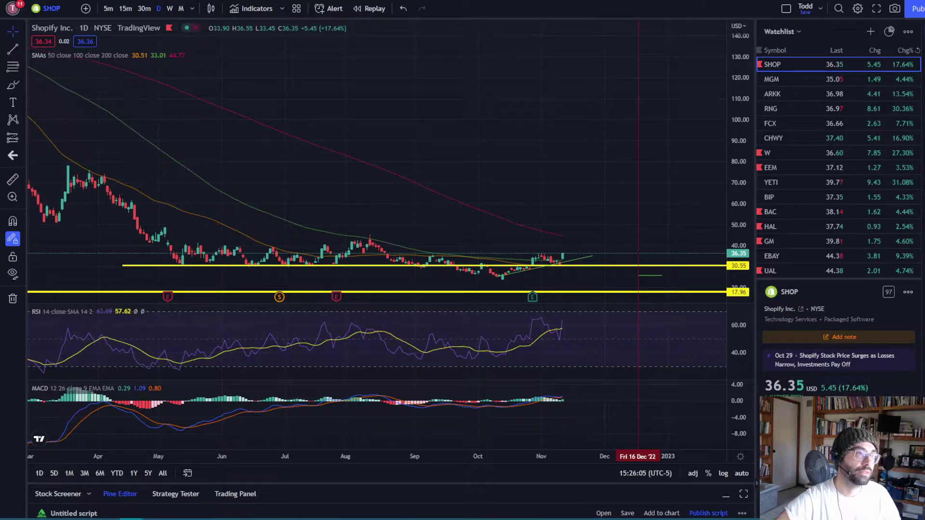
key("alt+Tab")
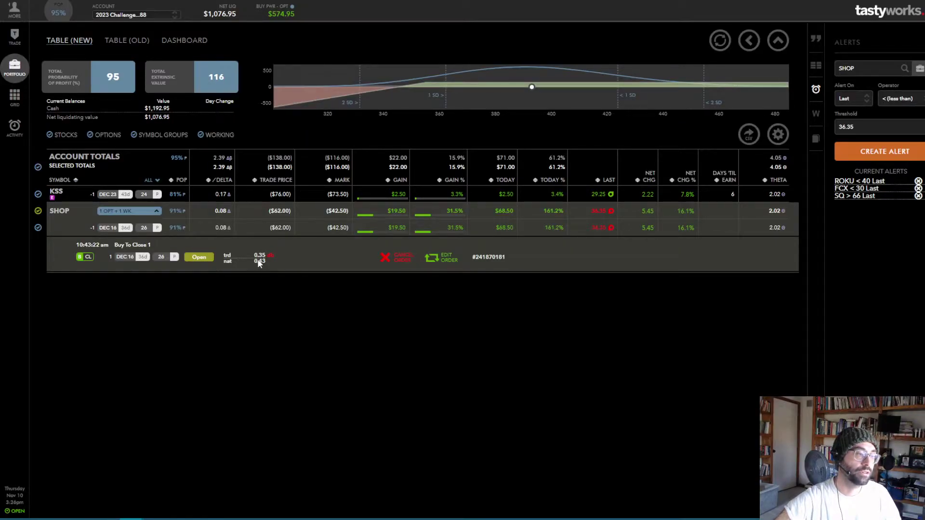
key("alt+Tab")
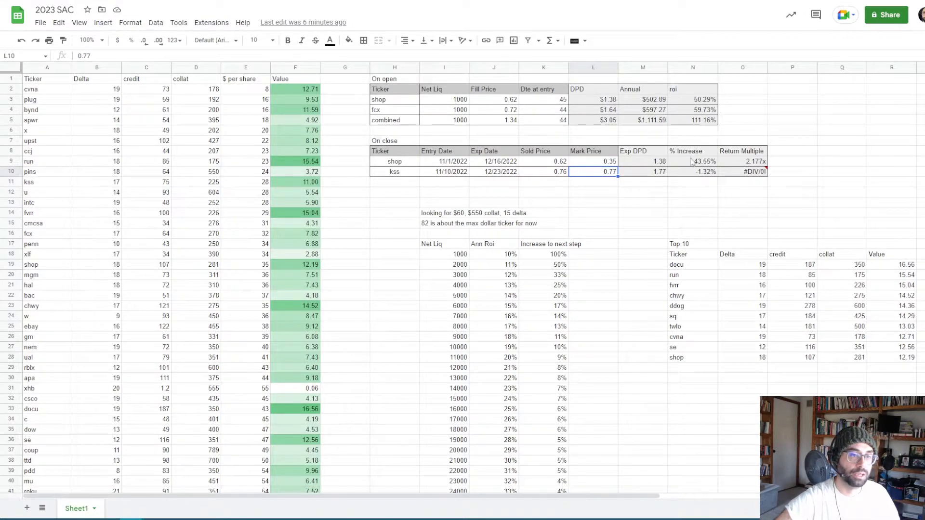
left_click(610, 164)
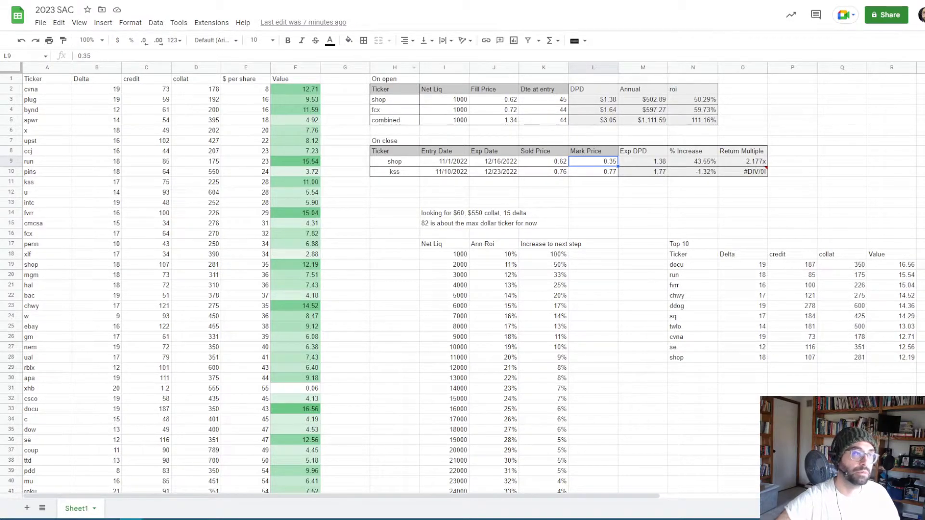
key("alt+Tab")
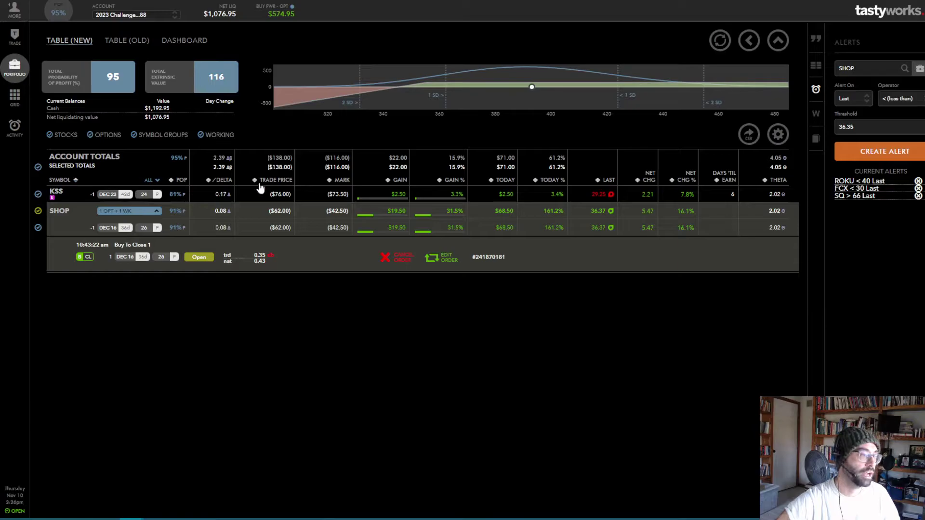
key("alt+Tab")
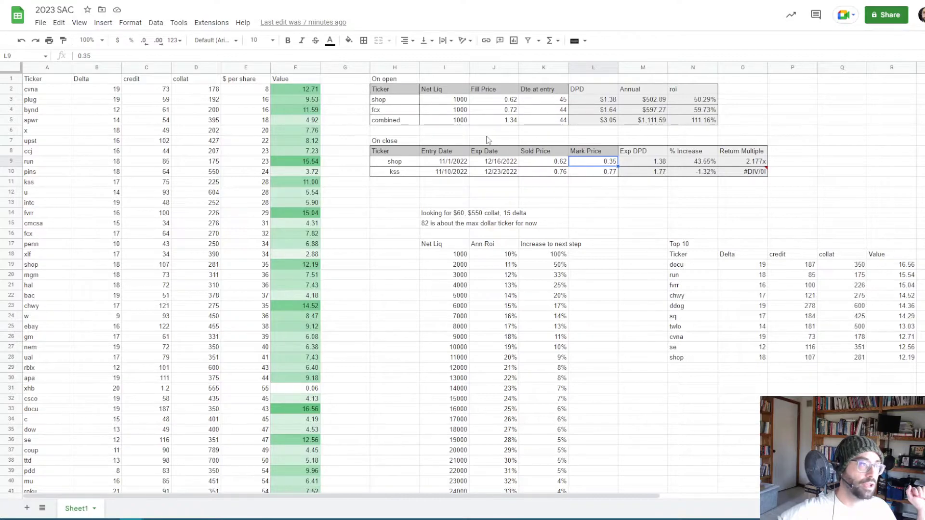
Step: Review the filled orders on tastyworks' Activity page, then go back to the TradingView chart
key("alt+Tab")
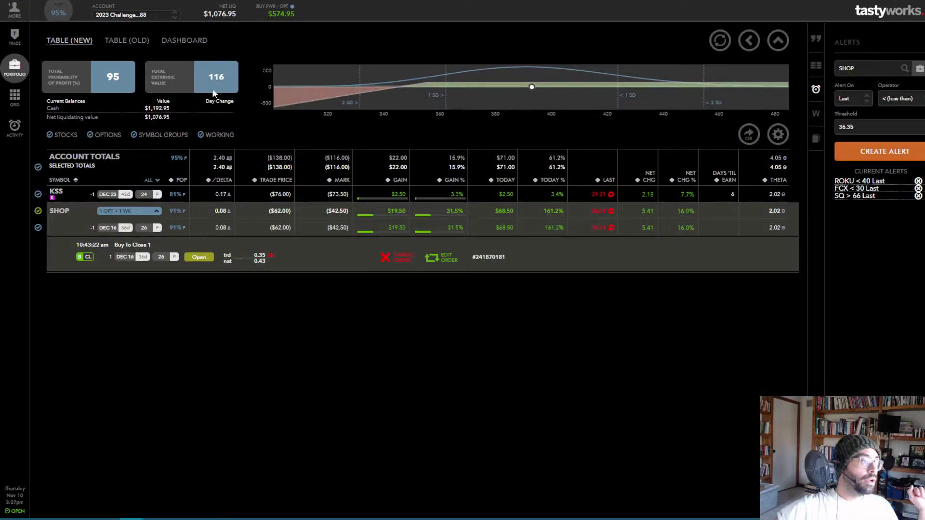
left_click(15, 126)
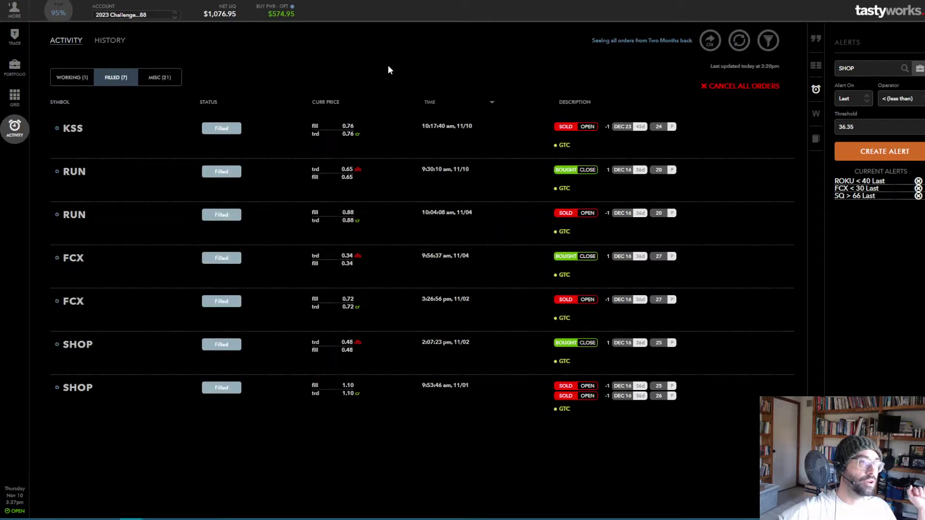
key("alt+Tab")
Step: Switch the TradingView chart from Shopify to KSS, zooming out and rescaling the price axis
left_click(62, 10)
type("KSS")
key("Return")
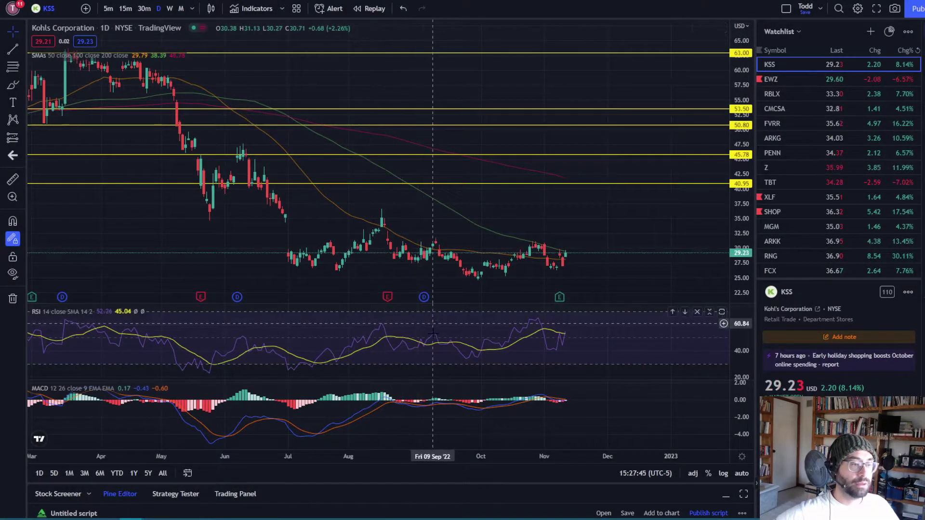
scroll(589, 297, "down", 4)
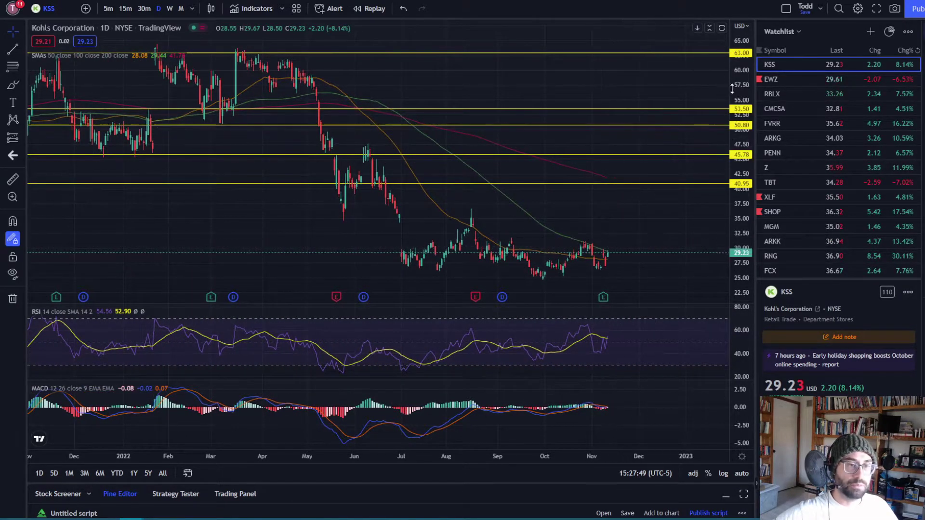
left_click_drag(738, 112, 739, 137)
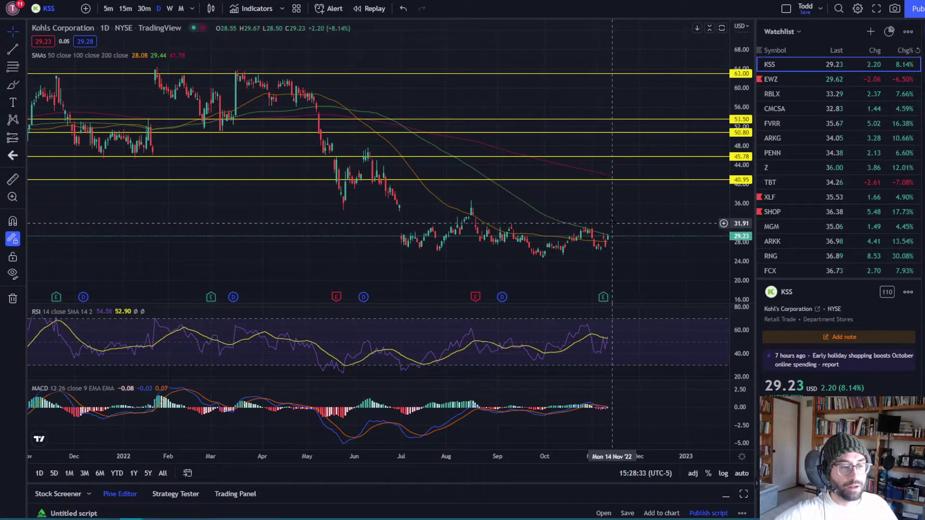
mouse_move(603, 297)
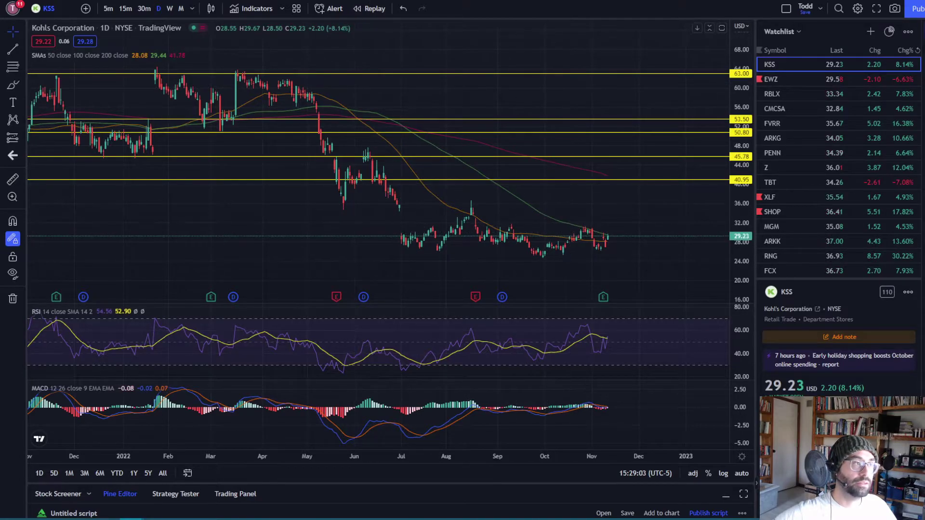
Step: Leave the KSS chart for tastyworks' portfolio table of KSS and SHOP positions
key("alt+Tab")
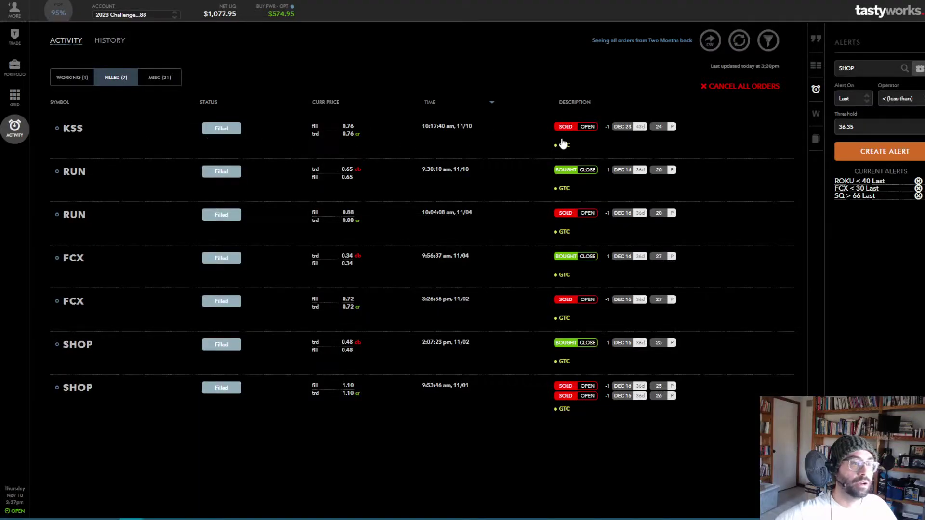
key("alt+Tab")
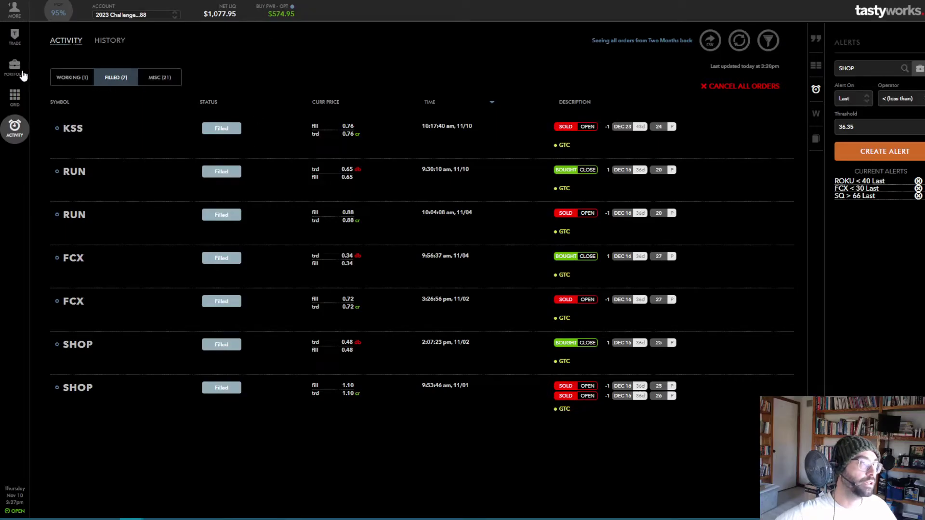
left_click(15, 67)
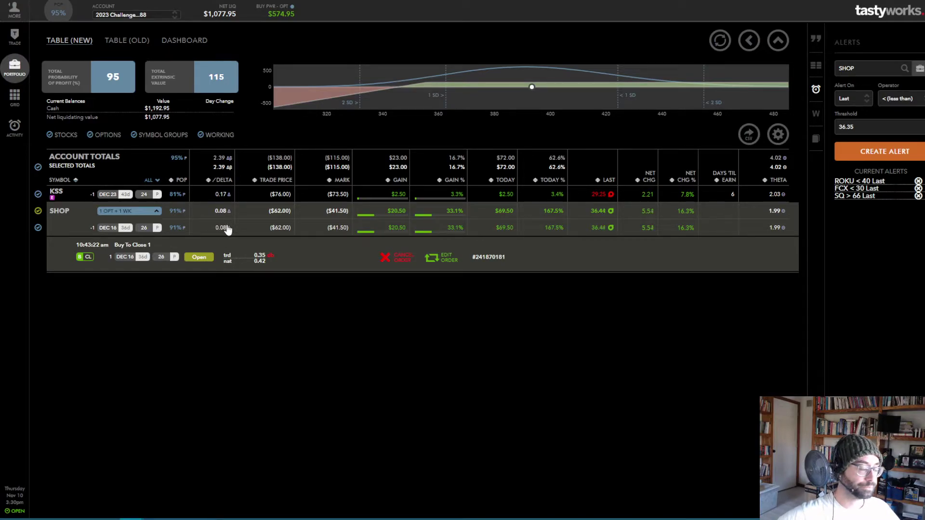
Step: Return to the filled orders list with the KSS, RUN, FCX and SHOP trades
left_click(24, 131)
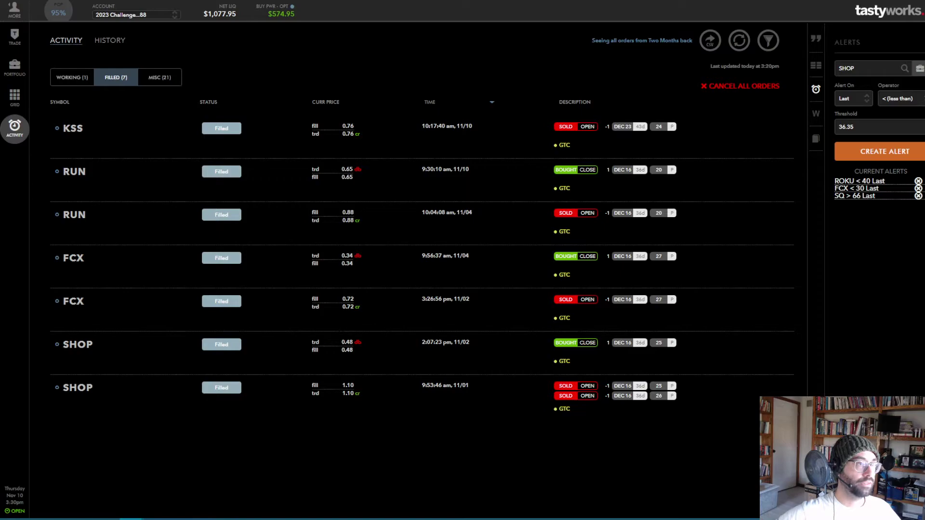
left_click(14, 36)
Step: Open a KSS trade window and switch its option chain to the Dec 23 '22 weekly expiration
left_click(699, 91)
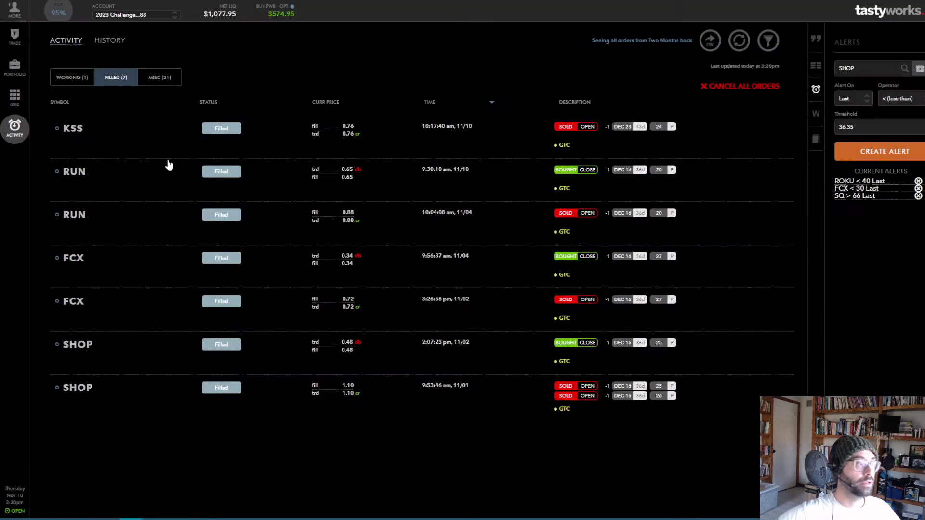
triple_click(73, 129)
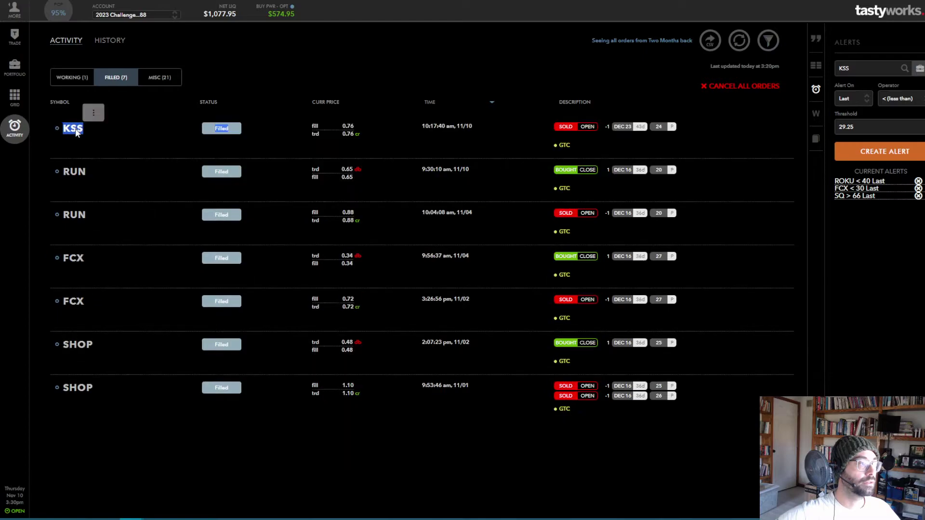
left_click(14, 36)
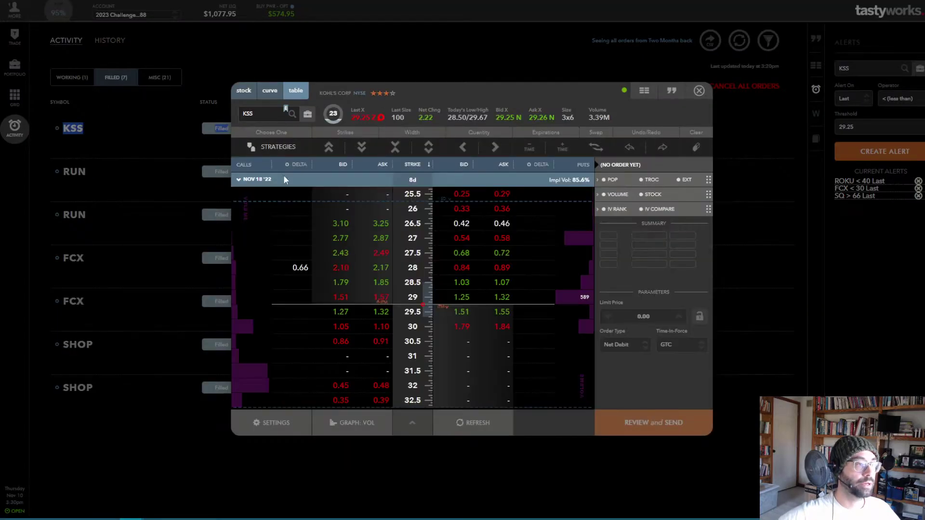
left_click(254, 182)
left_click(276, 359)
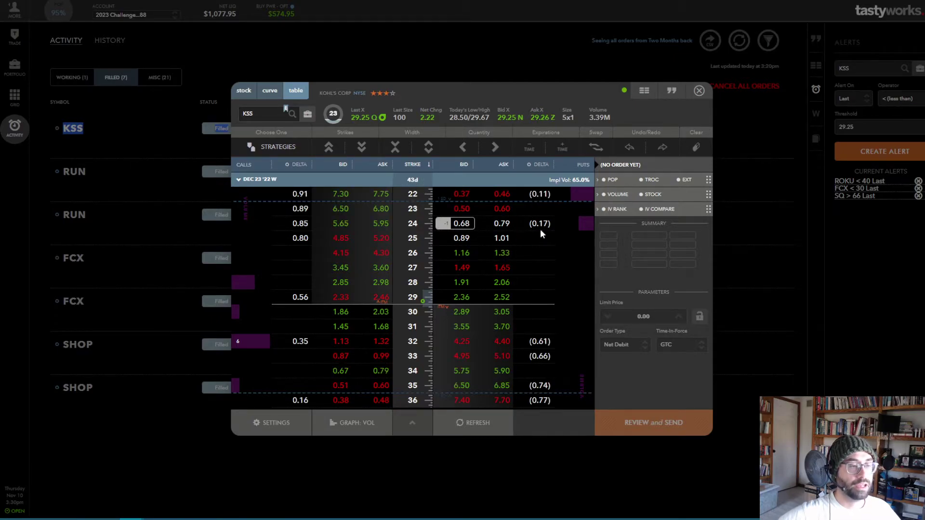
scroll(530, 256, "down", 3)
scroll(530, 253, "up", 8)
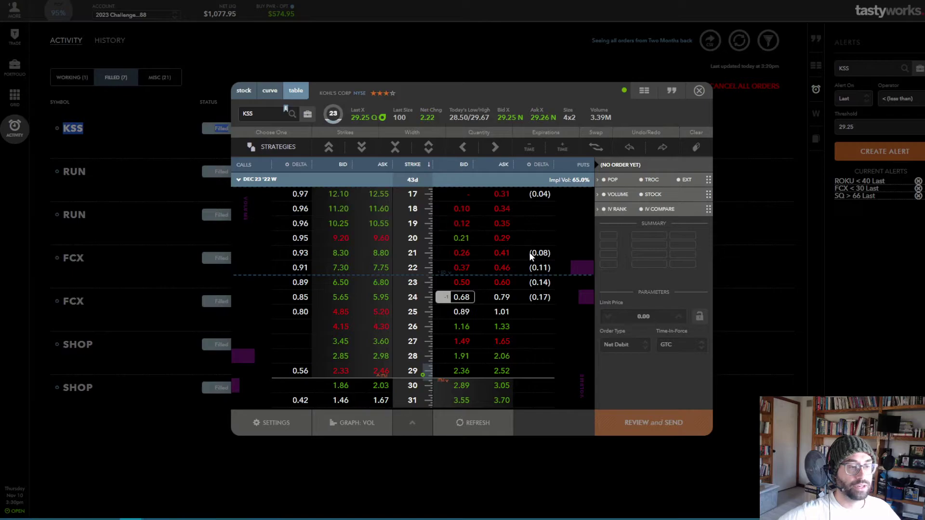
scroll(529, 255, "down", 3)
scroll(529, 255, "up", 3)
scroll(532, 263, "down", 3)
scroll(540, 289, "up", 3)
scroll(533, 331, "down", 3)
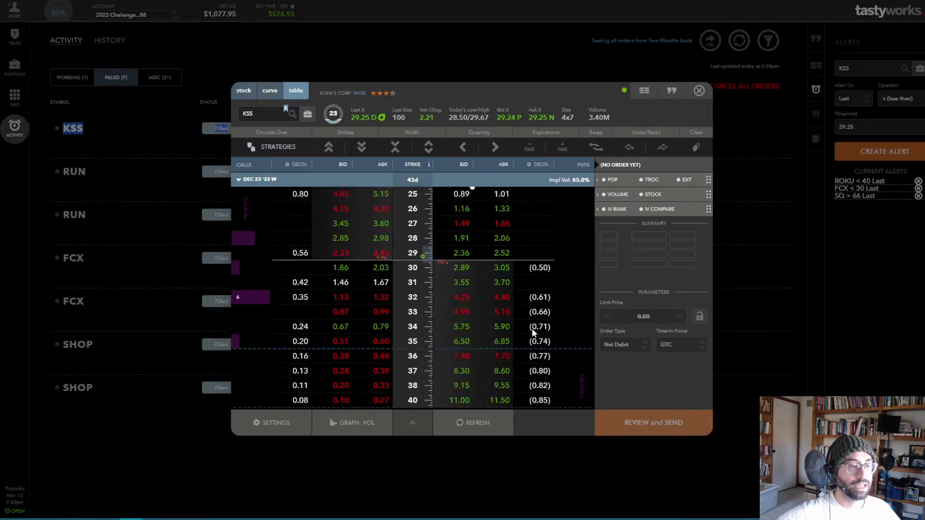
scroll(540, 313, "up", 3)
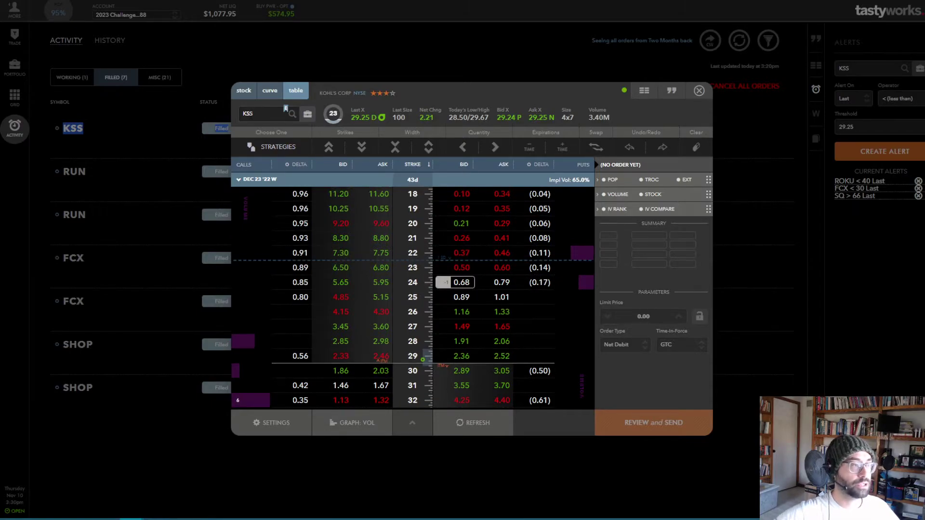
Step: Re-enter the KSS ticker and reselect the Dec 23 '22 W expiration, 43 days out
left_click(260, 115)
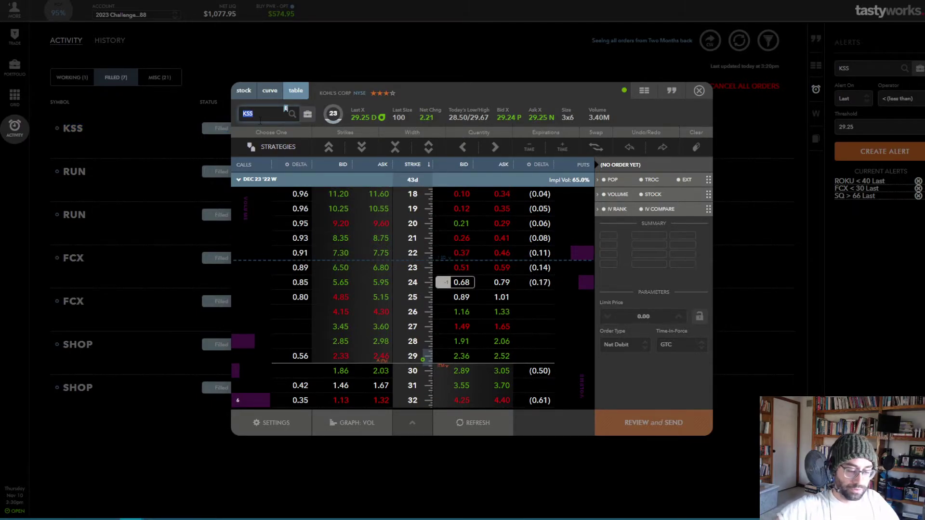
type("X")
key("Return")
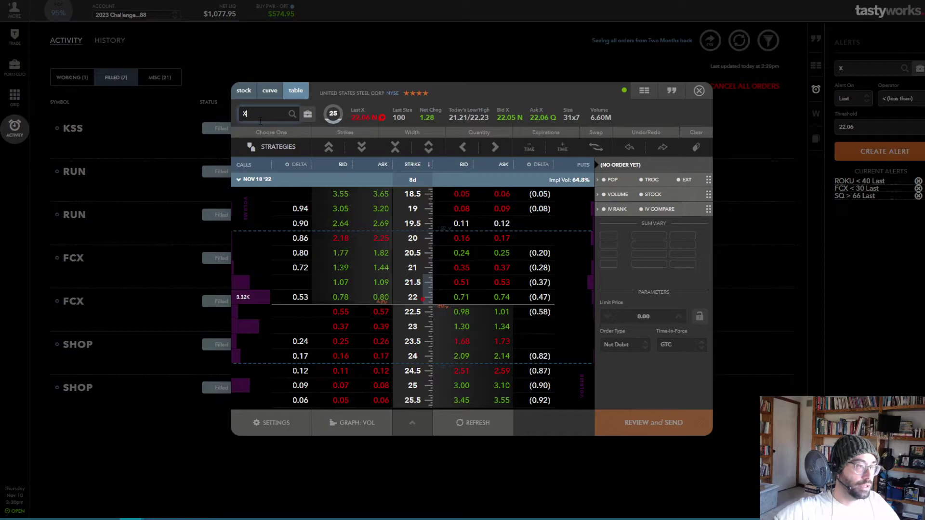
key("BackSpace")
type("k")
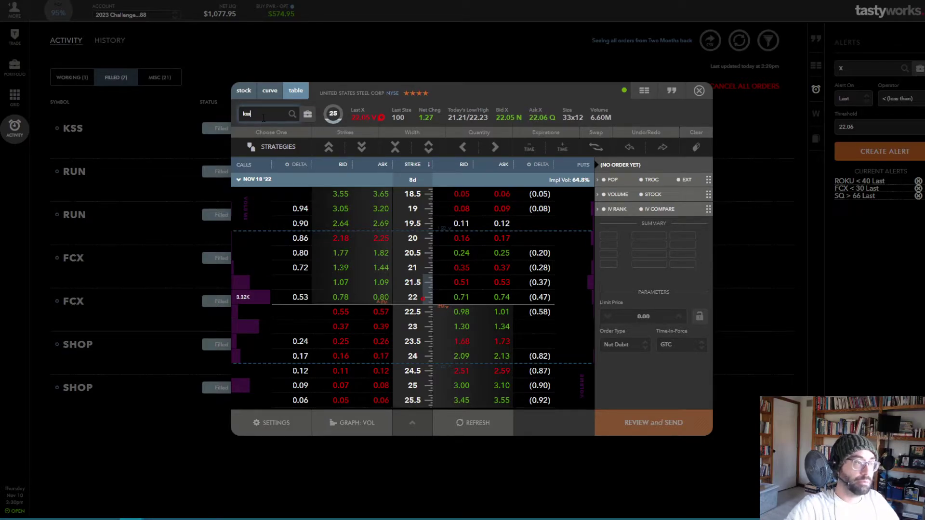
type("ss")
key("Return")
left_click(263, 180)
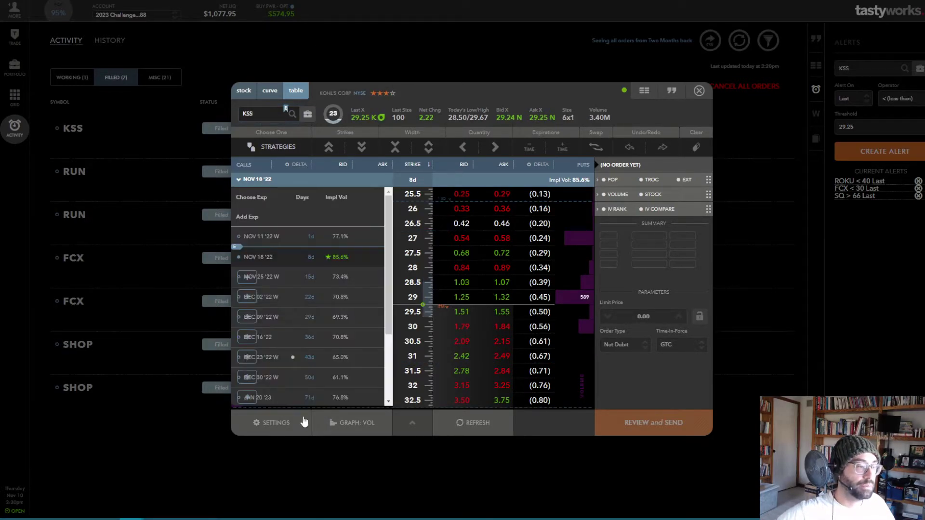
left_click(296, 365)
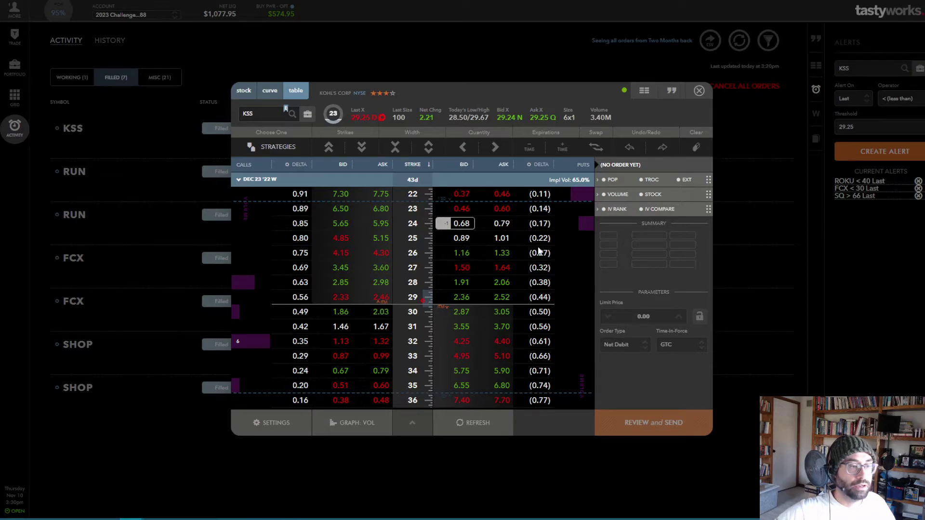
Step: Review a one-contract sale of the KSS Dec 23 25 put at 0.95, cancelling without sending
left_click(467, 238)
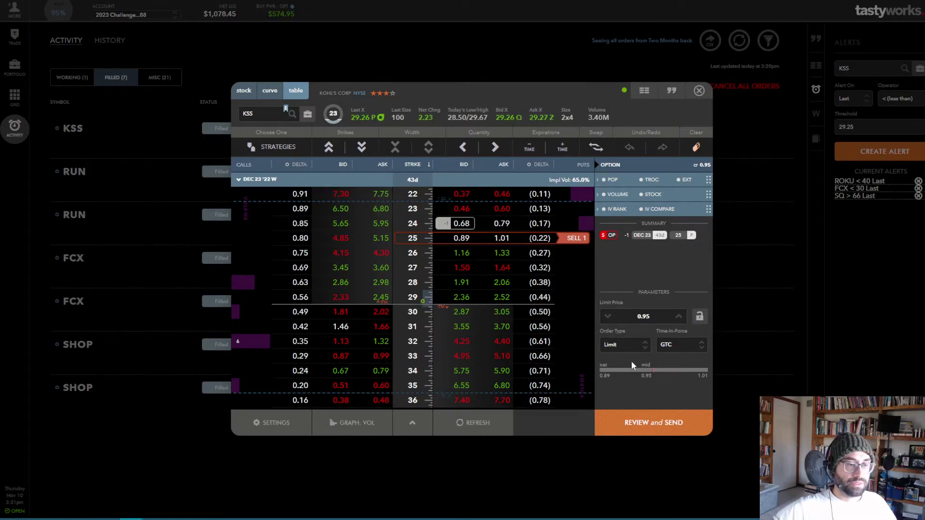
left_click(635, 420)
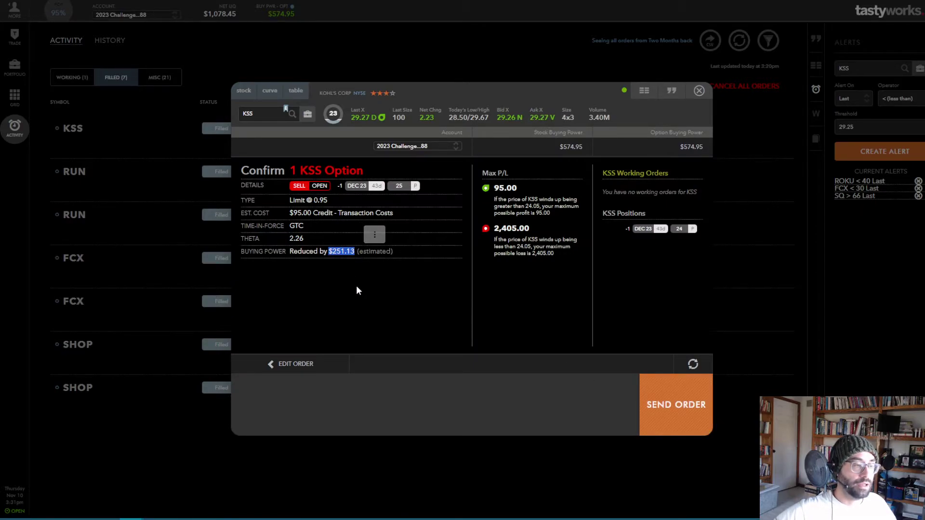
left_click(698, 91)
left_click(19, 73)
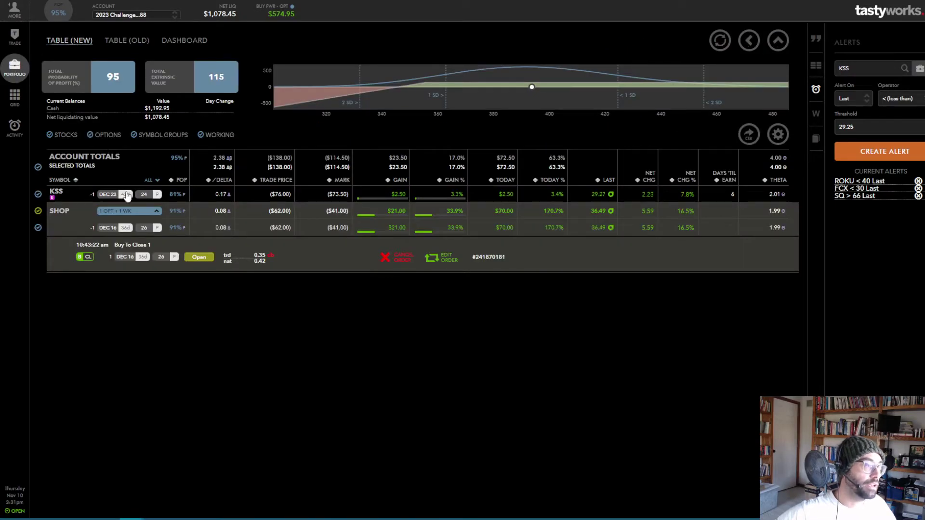
left_click(163, 198)
left_click(110, 201)
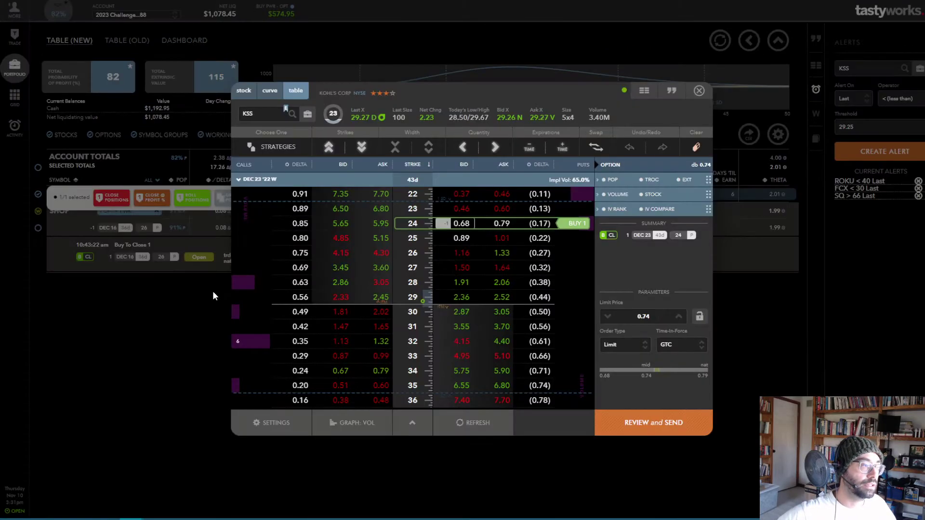
left_click(625, 422)
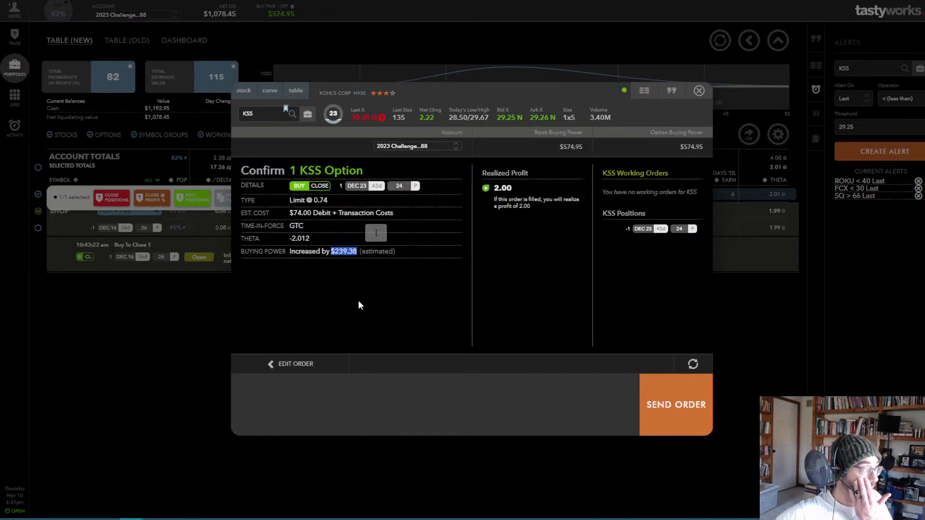
left_click(699, 91)
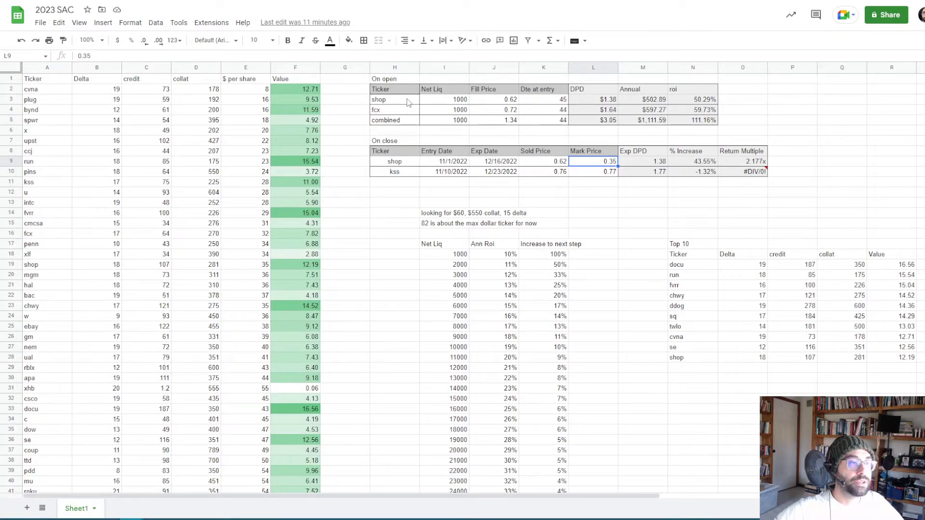
left_click(454, 100)
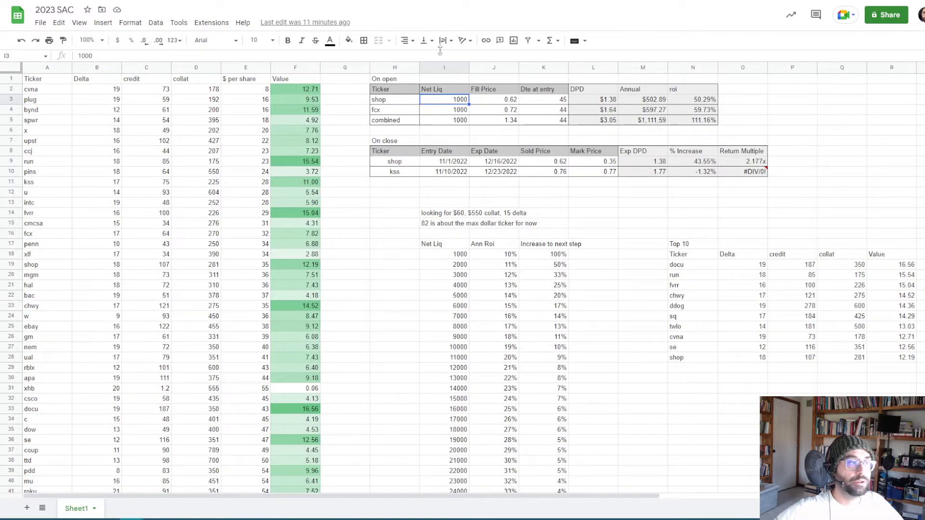
key("alt+Tab")
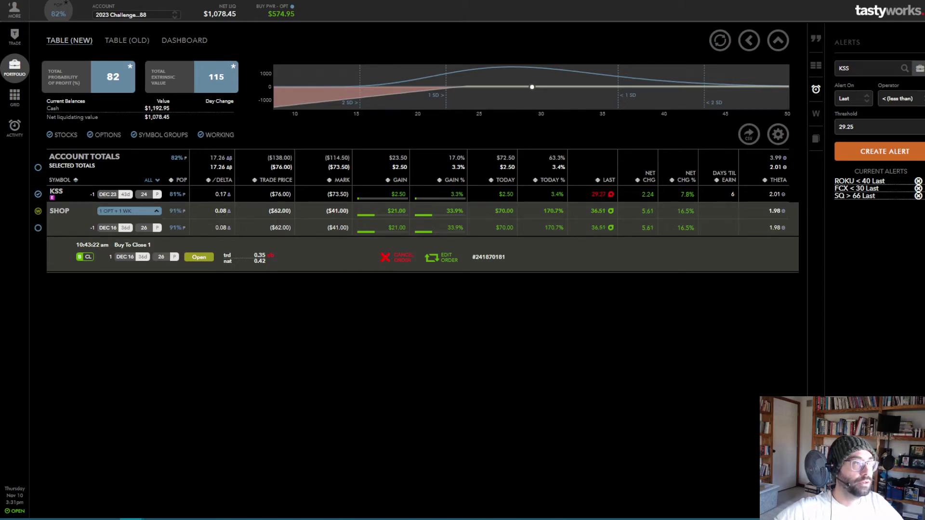
key("alt+Tab")
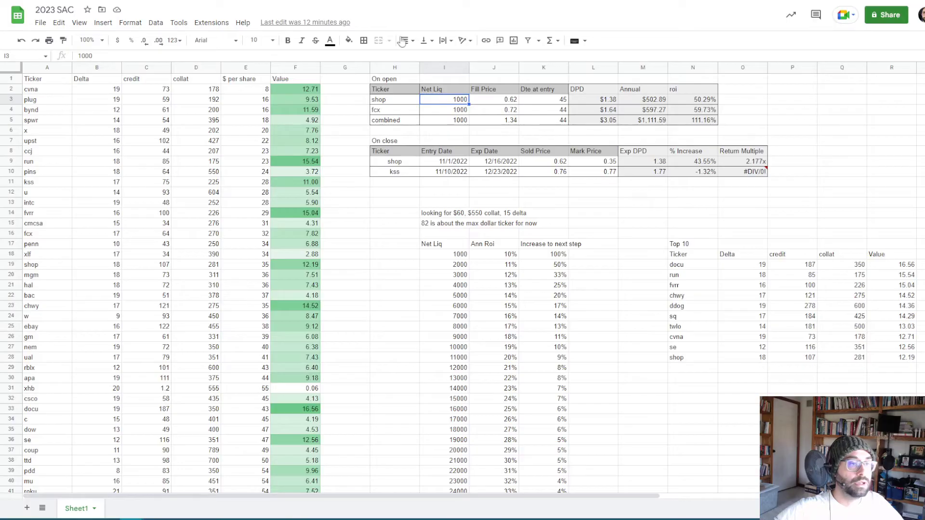
left_click(543, 101)
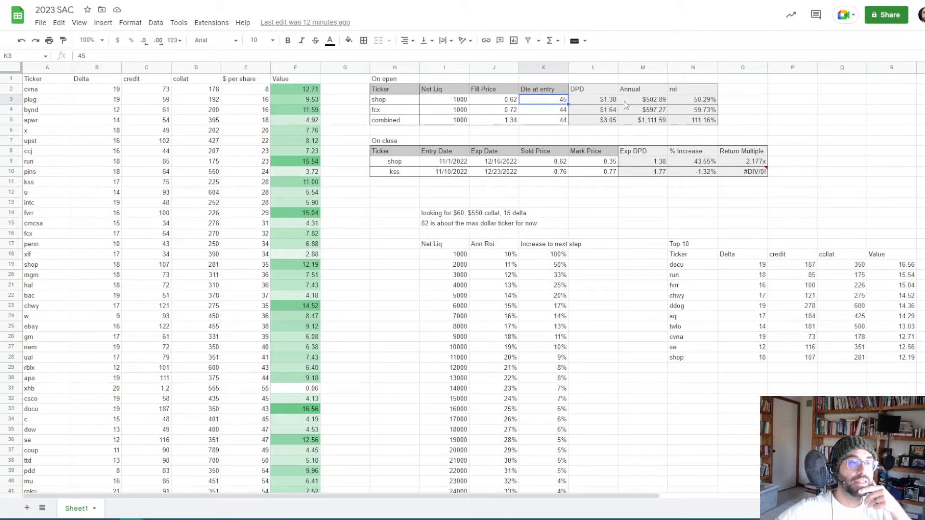
left_click(609, 102)
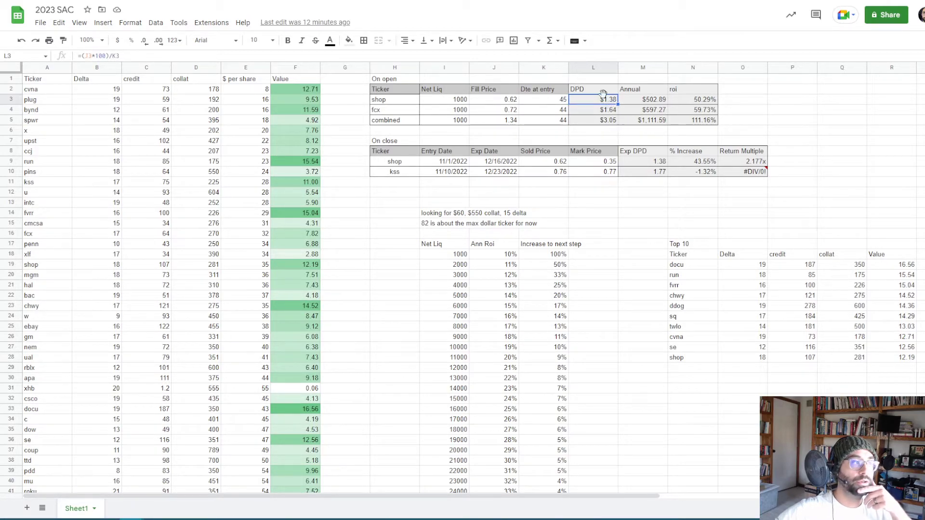
left_click(632, 101)
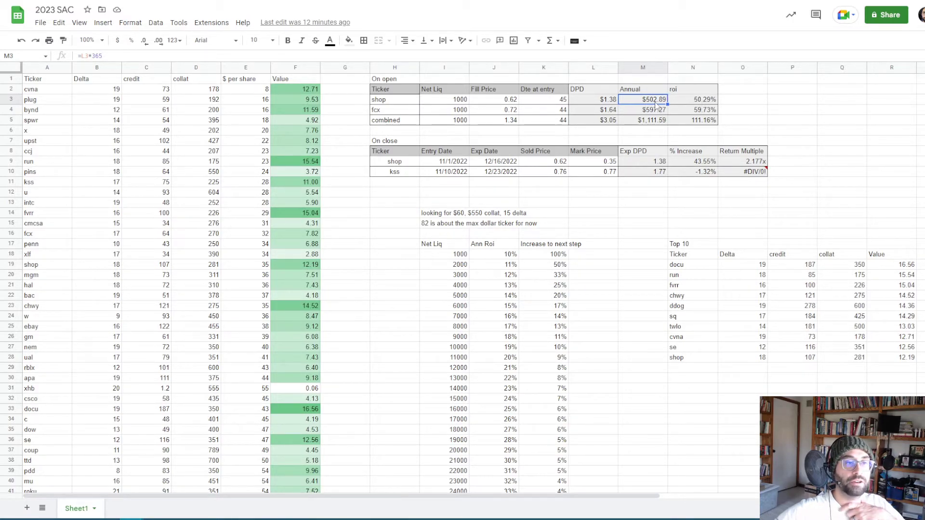
left_click(705, 101)
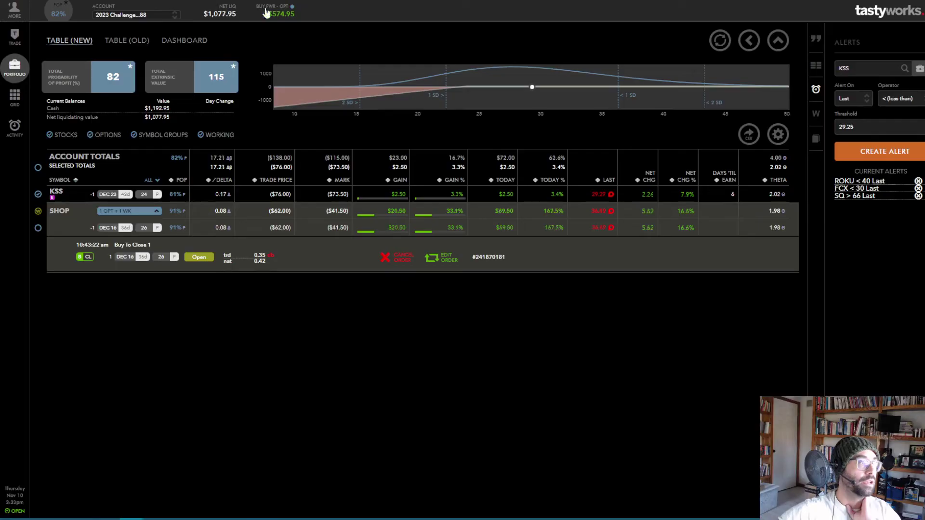
Step: Expand the latest RUN buy-to-close order in tastyworks' filled orders, comparing it with the ROI spreadsheet
key("alt+Tab")
left_click(23, 133)
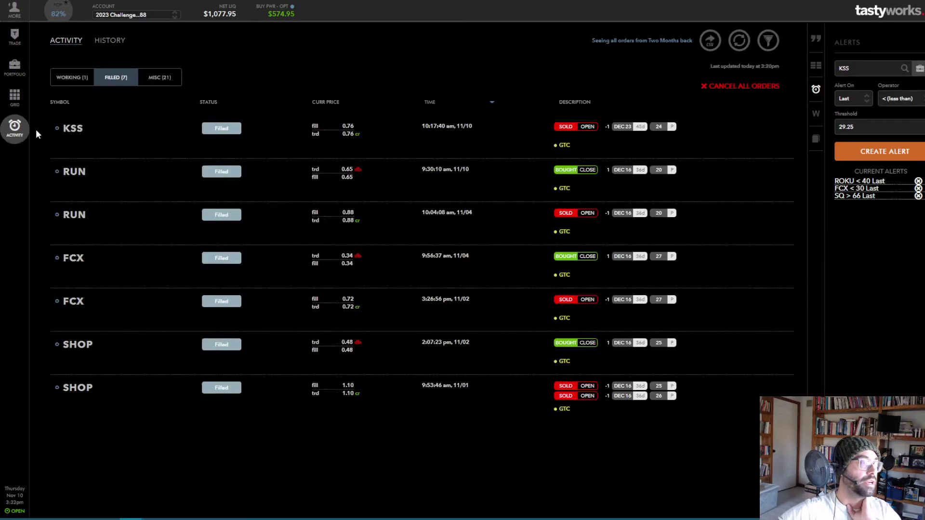
left_click(131, 183)
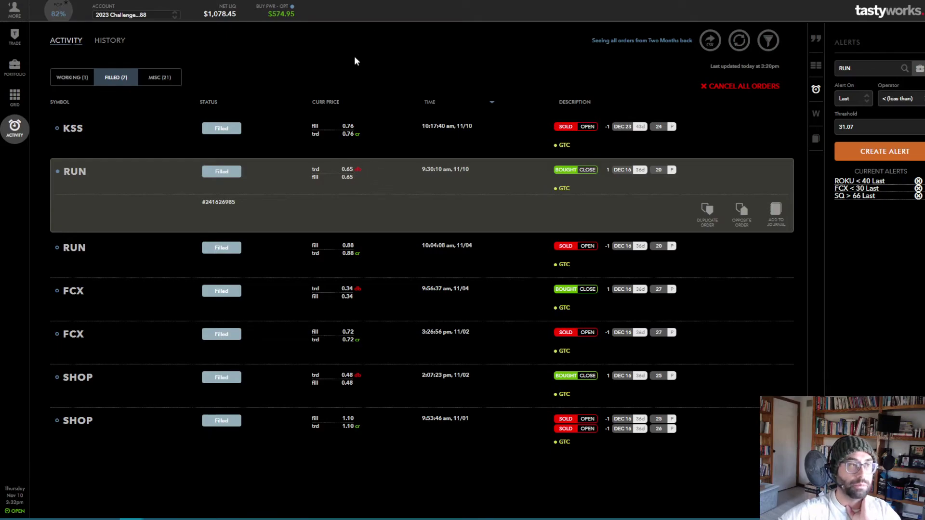
key("alt+Tab")
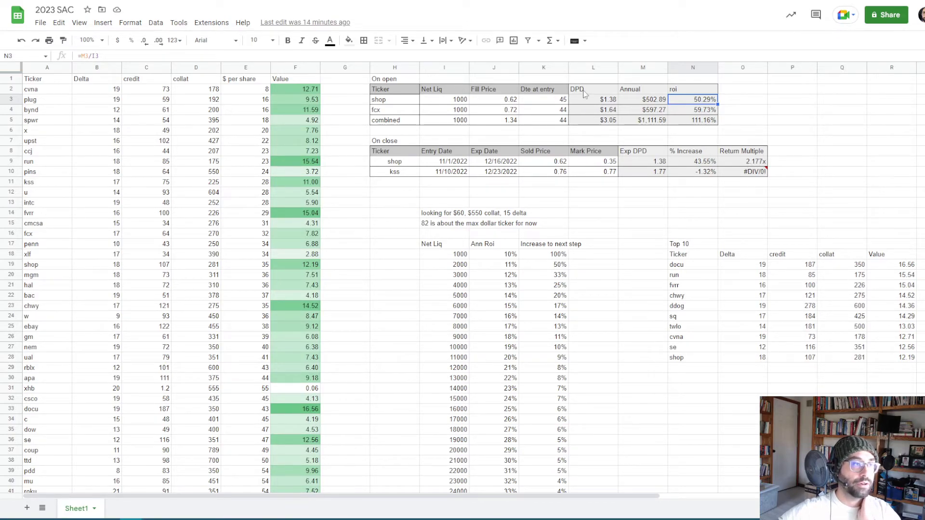
key("alt+Tab")
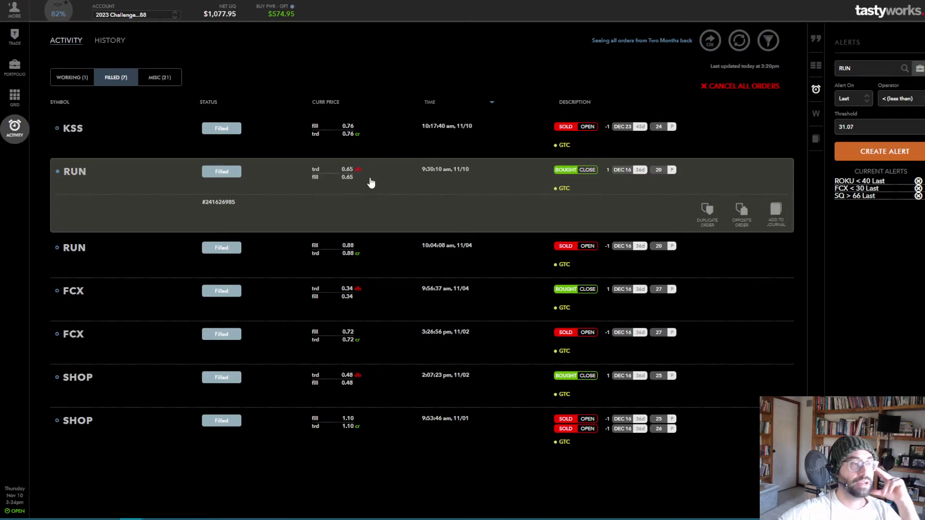
Step: Copy the RUN closing order to a new ticket, discard it unsent, and return to the 2023 SAC spreadsheet
left_click(707, 210)
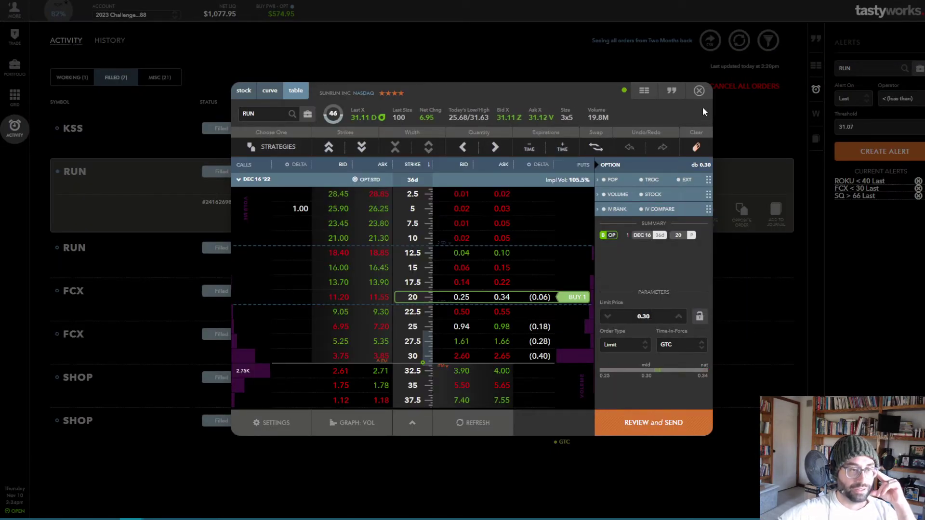
left_click(699, 92)
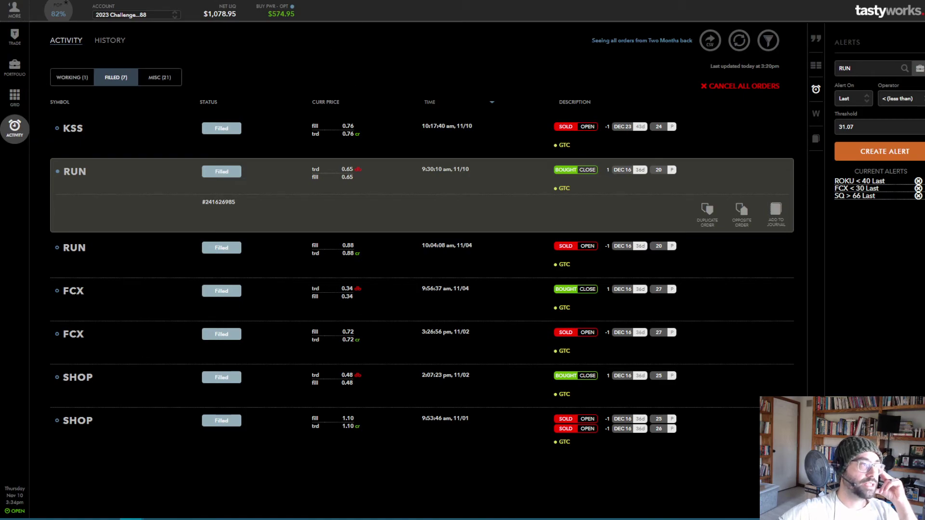
key("alt+Tab")
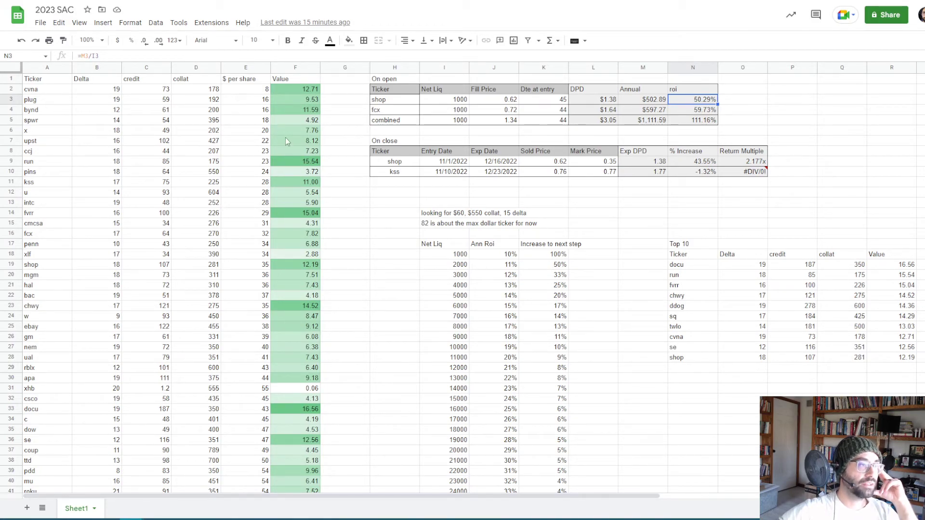
scroll(240, 233, "down", 5)
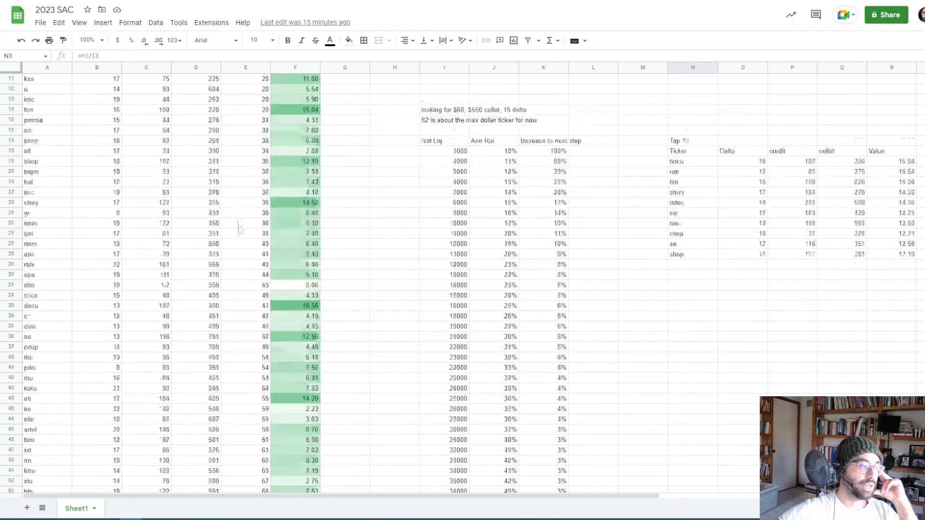
scroll(245, 268, "down", 3)
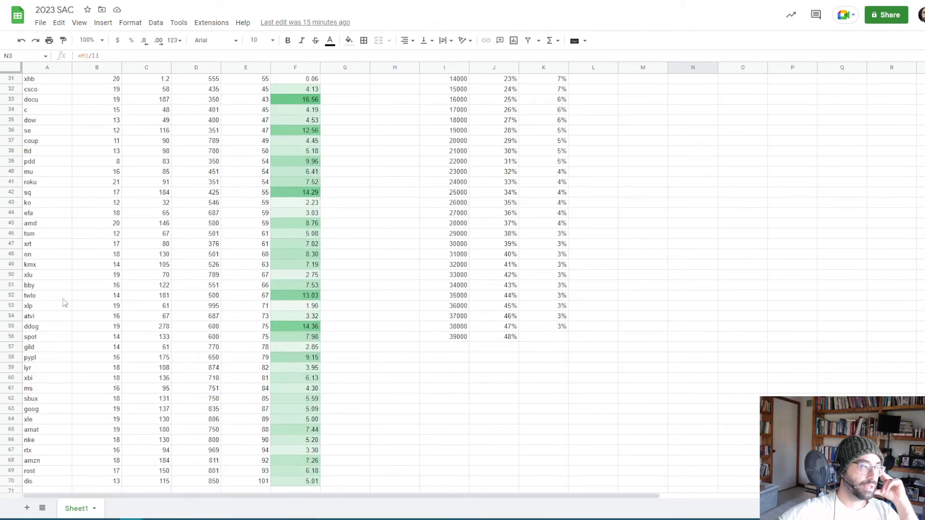
scroll(135, 126, "up", 2)
scroll(135, 127, "up", 8)
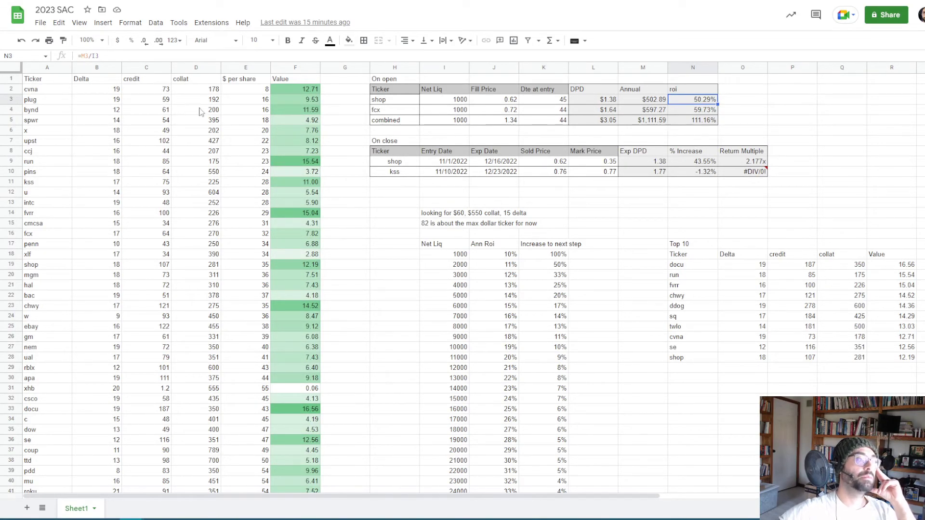
left_click(297, 91)
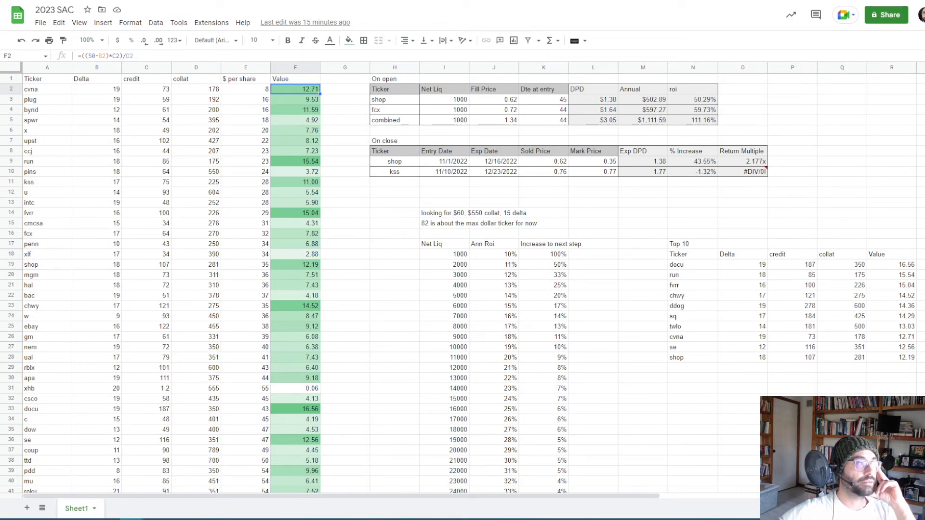
Step: In Tasty Tracker, open Portfolio > Option History and select the 11-10 day's summed profit
key("ctrl+Tab")
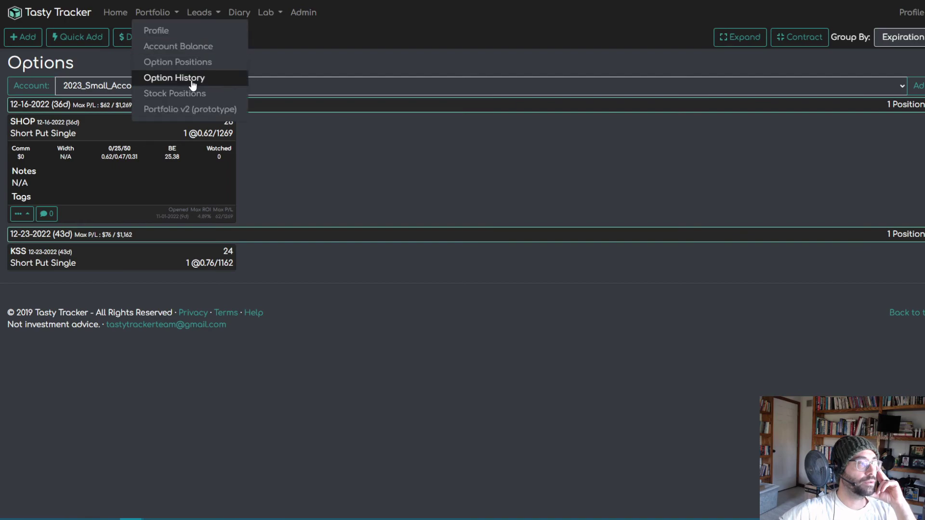
mouse_move(153, 12)
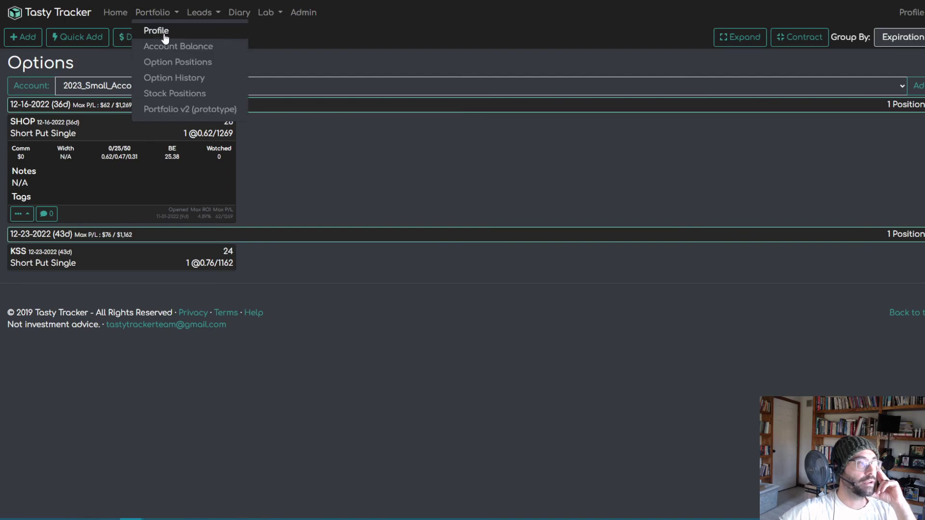
left_click(169, 78)
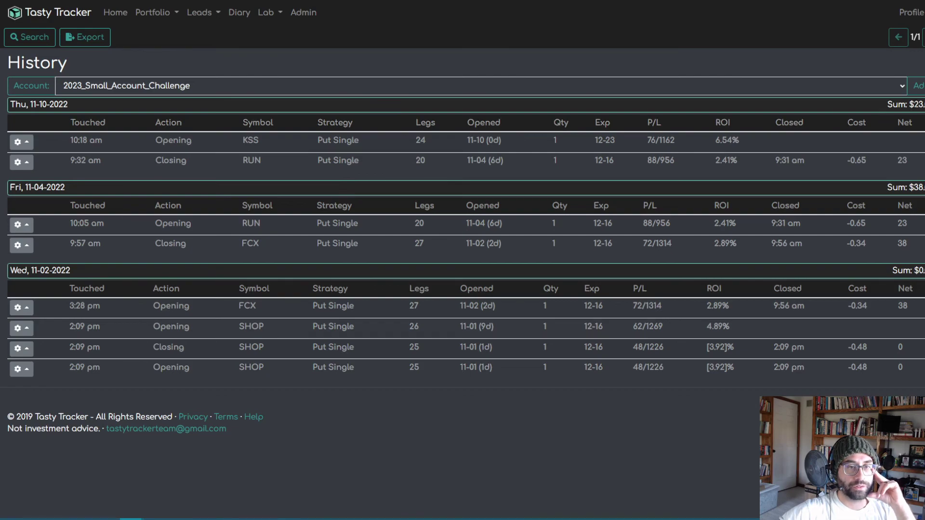
double_click(917, 104)
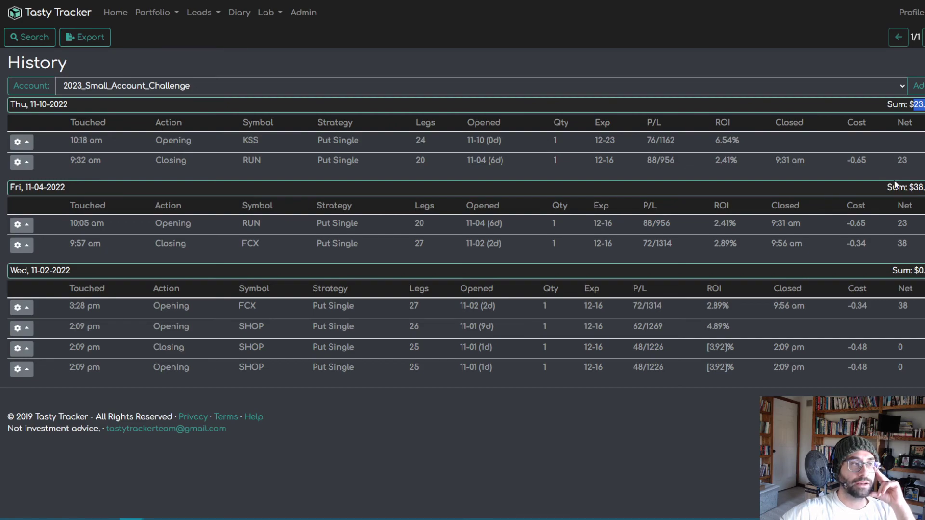
key("ctrl+Tab")
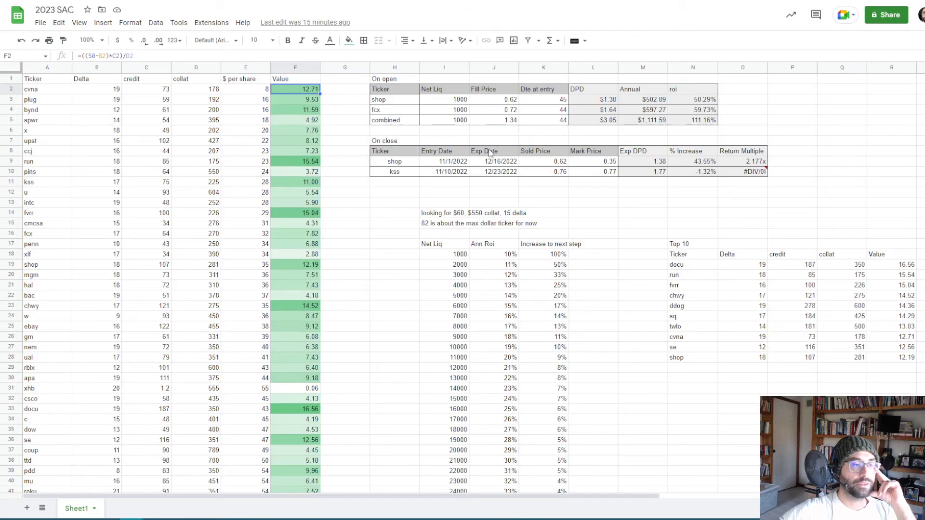
left_click(490, 152)
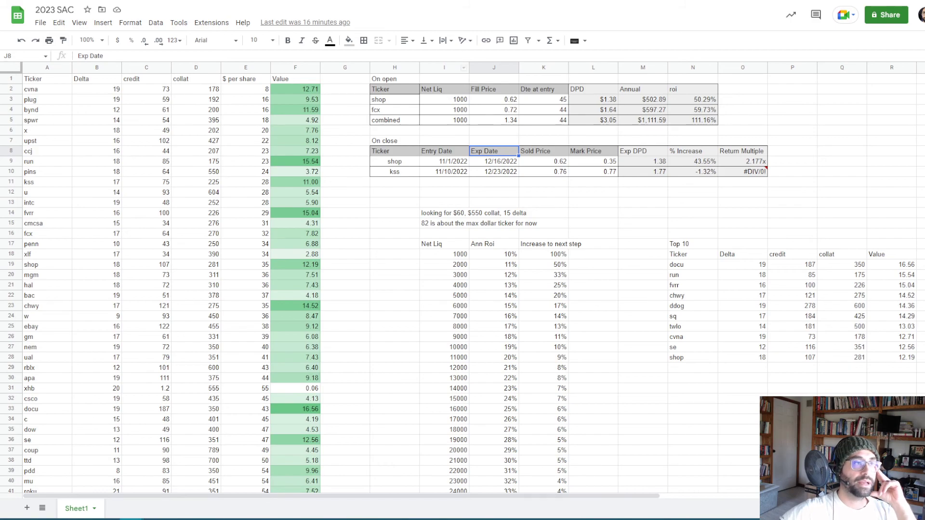
key("alt+Tab")
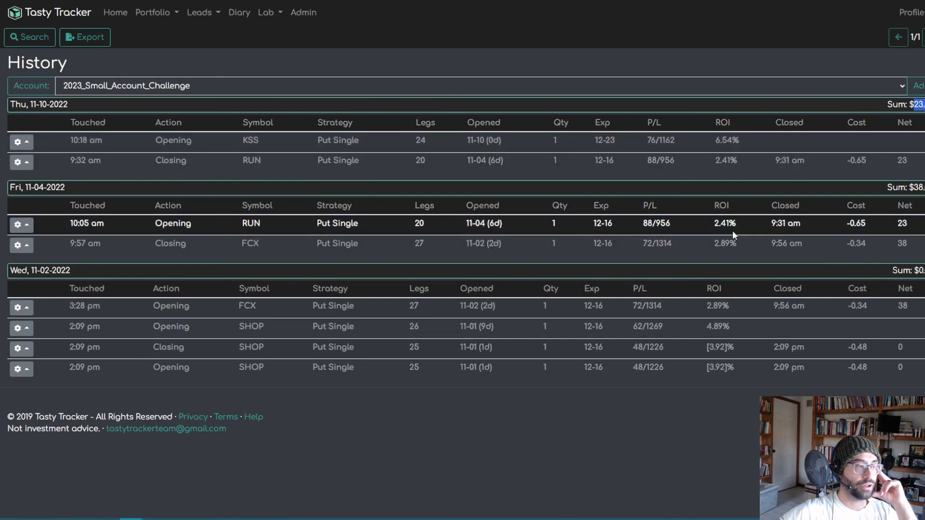
Step: Open the Home dashboard and check November's 7.2% account gain
left_click(116, 13)
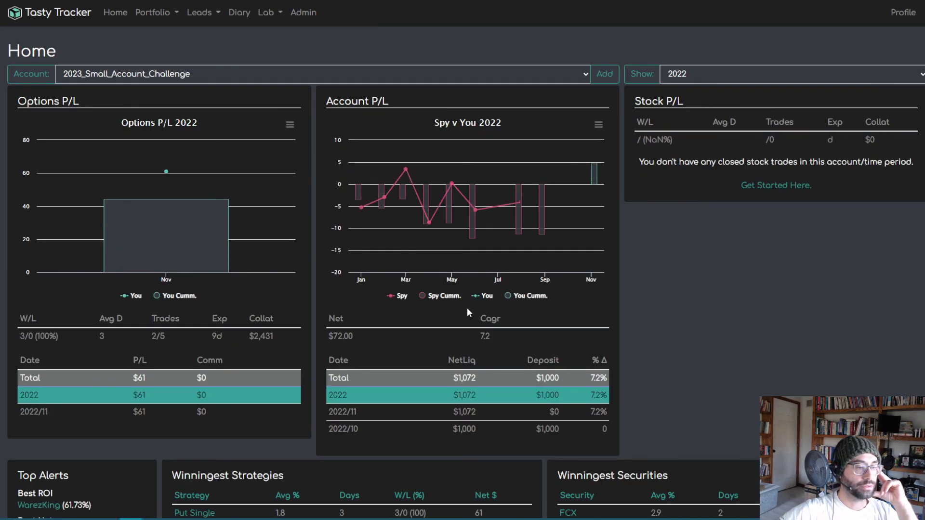
left_click_drag(591, 412, 600, 413)
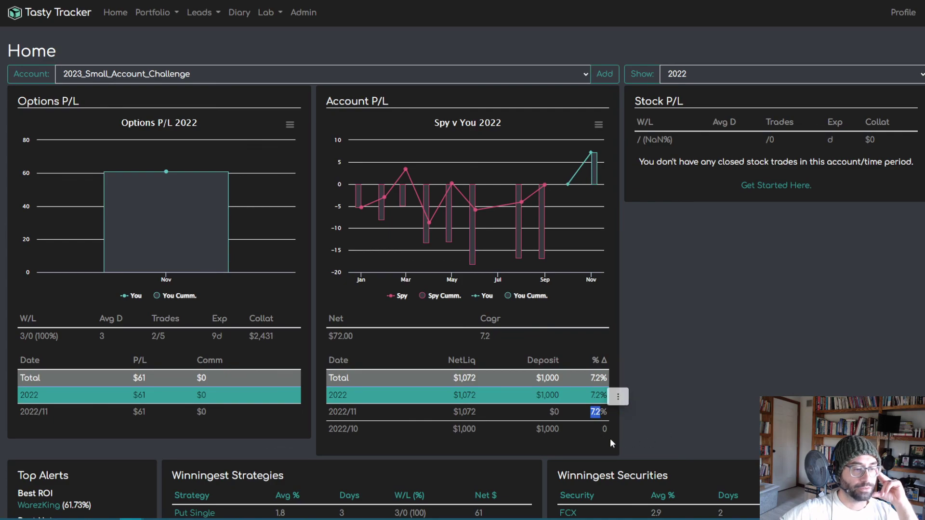
left_click(729, 395)
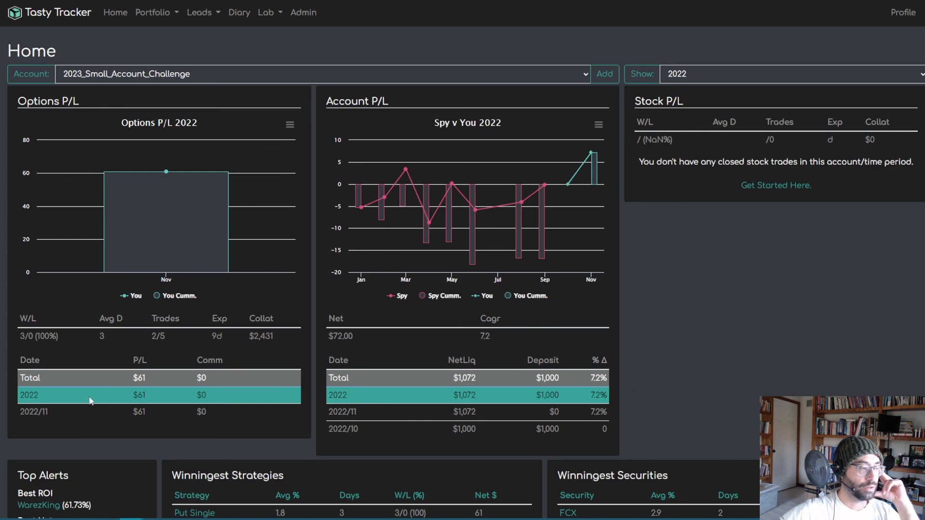